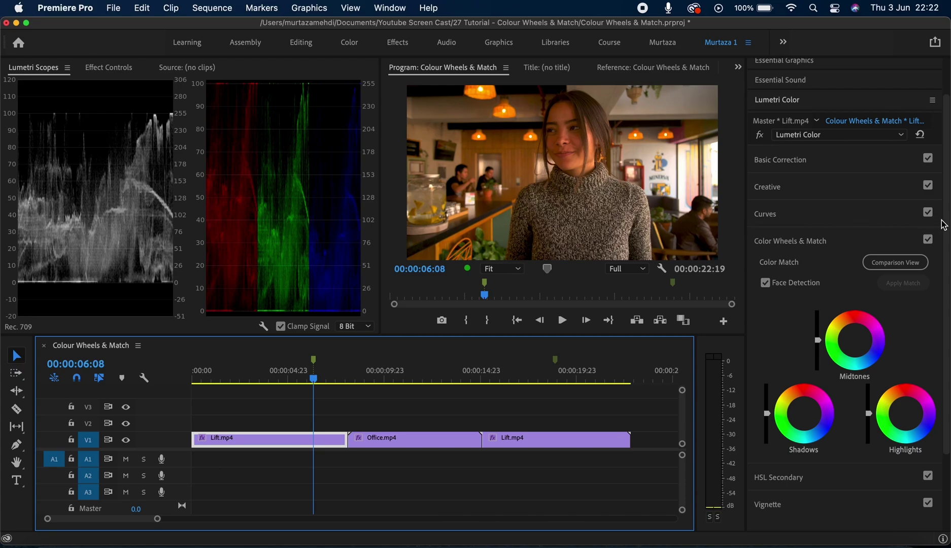
Try a colour tint on the Shadows wheel, then return it to neutral.
{"action": "scroll", "coordinate": [947, 229], "scroll_direction": "down", "scroll_amount": 1}
{"action": "scroll", "coordinate": [947, 230], "scroll_direction": "down", "scroll_amount": 5}
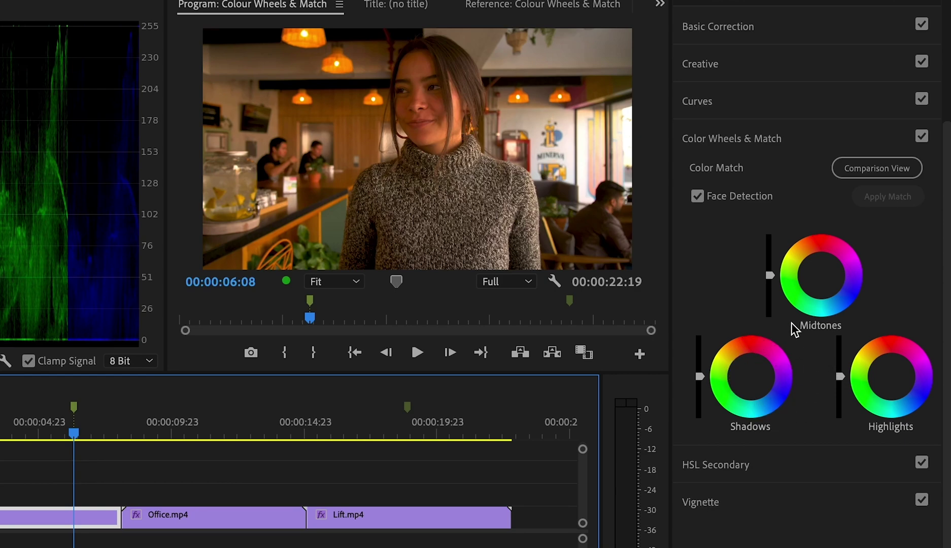
{"action": "left_click", "coordinate": [700, 375]}
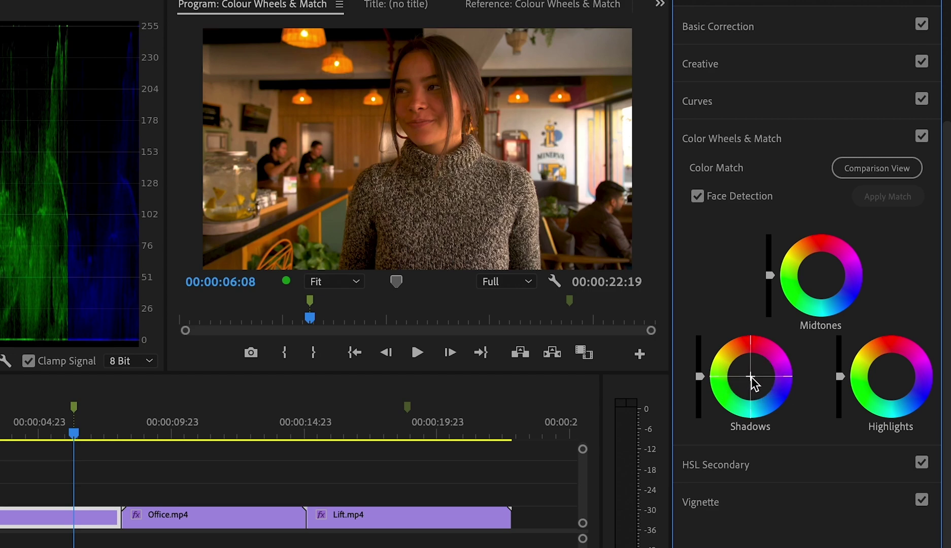
{"action": "mouse_move", "coordinate": [750, 378]}
{"action": "left_mouse_down"}
{"action": "mouse_move", "coordinate": [761, 365]}
{"action": "mouse_move", "coordinate": [760, 375]}
{"action": "left_mouse_up"}
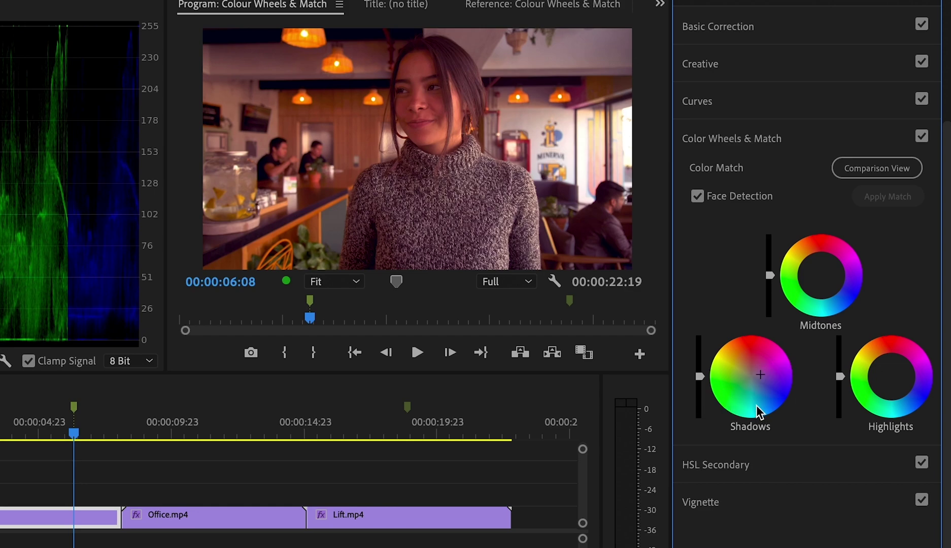
{"action": "left_click_drag", "start_coordinate": [763, 383], "coordinate": [761, 376]}
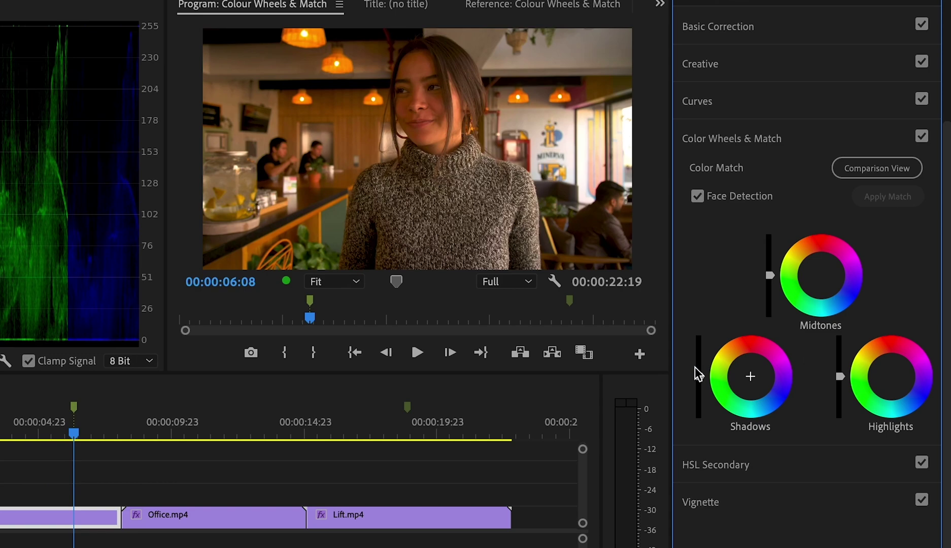
Select the first Lift clip, lower the Shadows slider and raise the Highlights slider.
{"action": "left_click", "coordinate": [79, 514]}
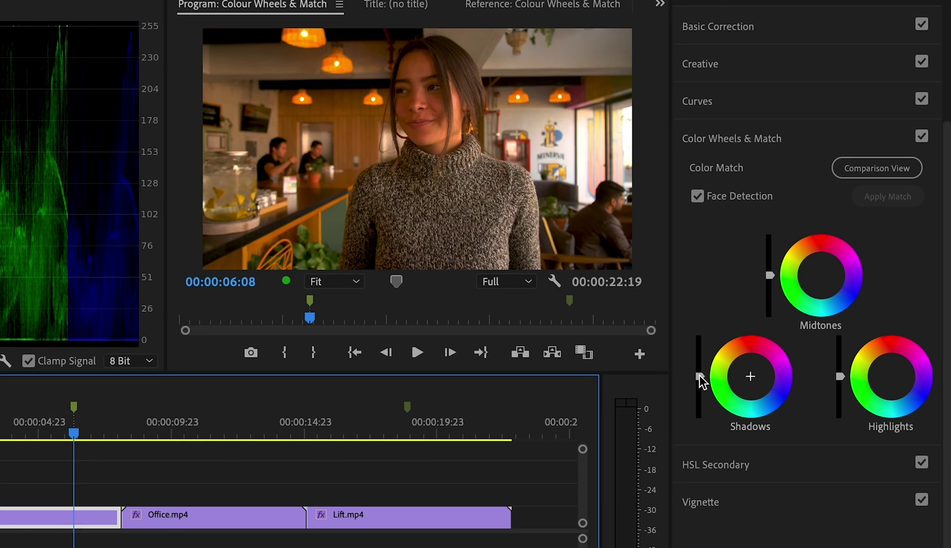
{"action": "left_click_drag", "start_coordinate": [700, 376], "coordinate": [700, 385]}
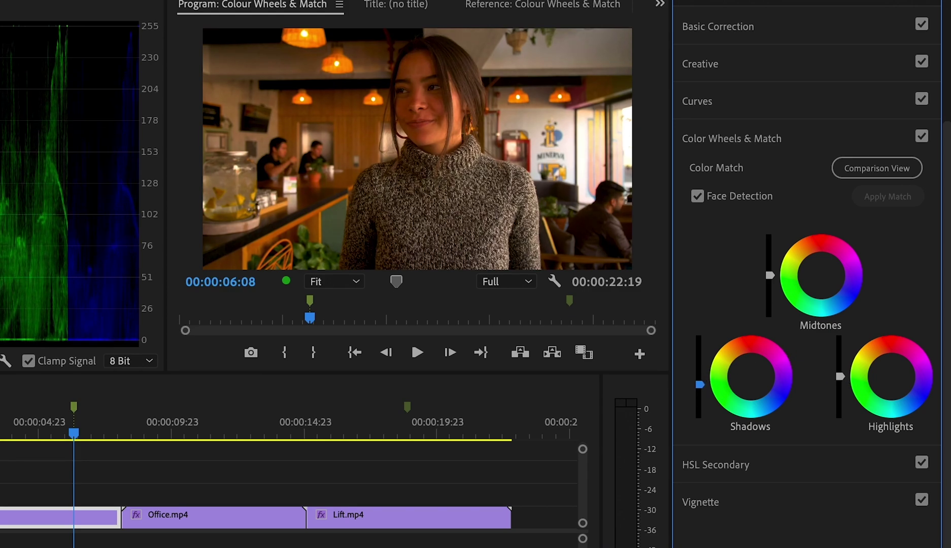
{"action": "left_click_drag", "start_coordinate": [841, 377], "coordinate": [840, 364]}
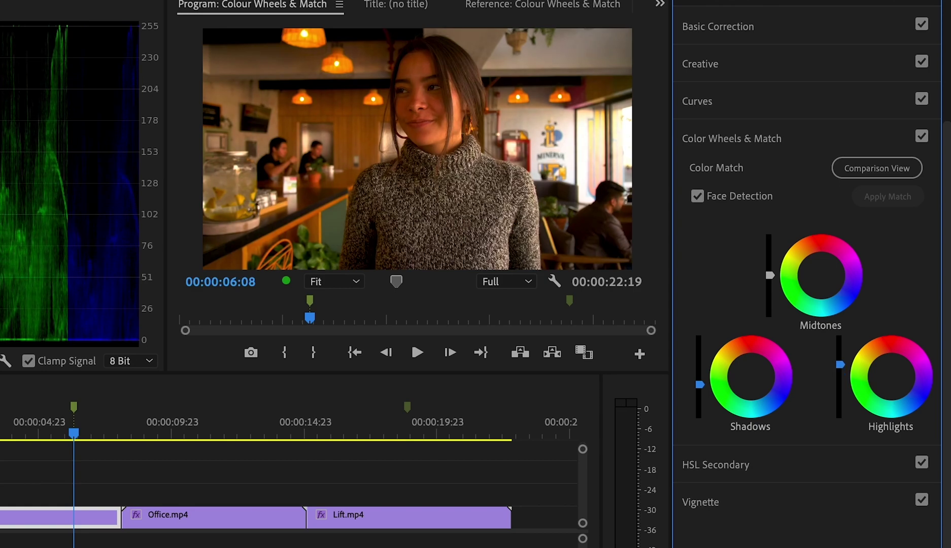
Nudge the Midtones, Shadows and Highlights wheel pucks slightly for subtle colour tints.
{"action": "left_click", "coordinate": [821, 277]}
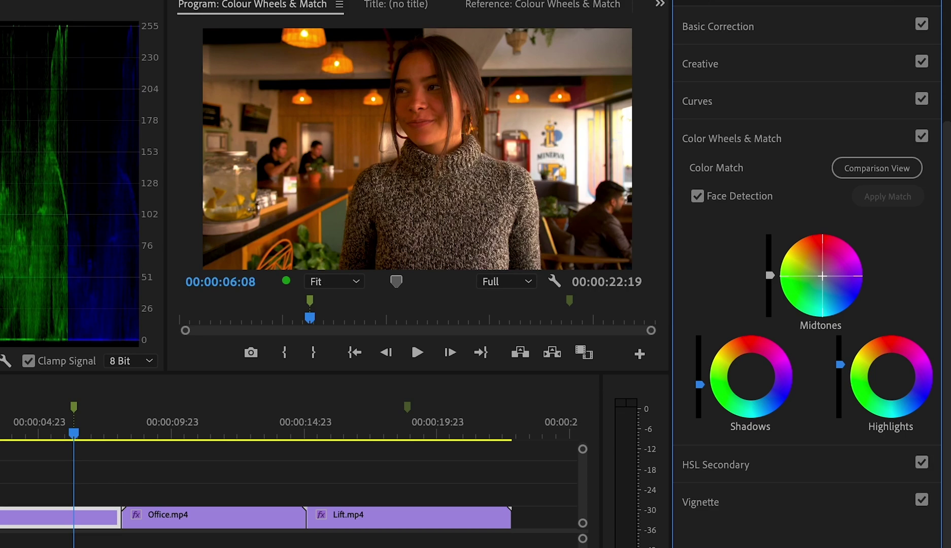
{"action": "left_click_drag", "start_coordinate": [823, 277], "coordinate": [825, 276]}
{"action": "left_click", "coordinate": [751, 378]}
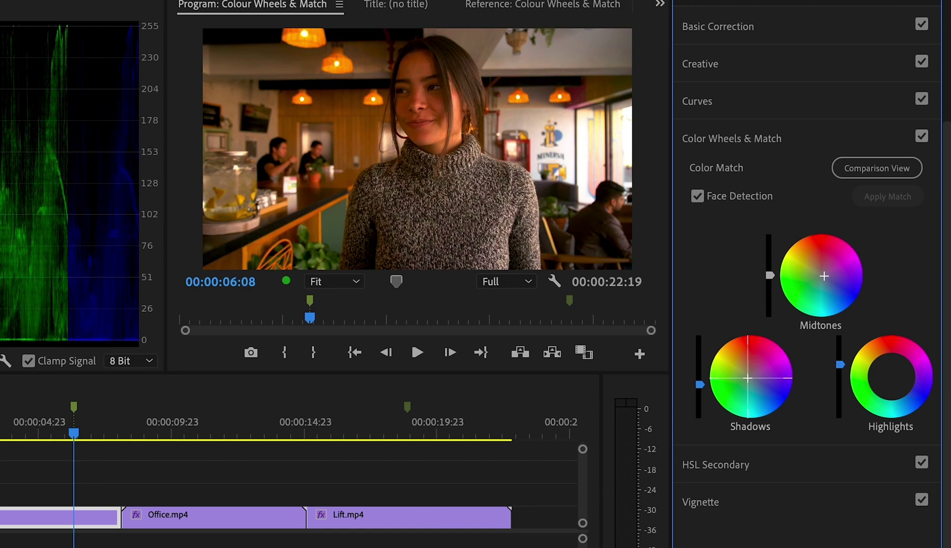
{"action": "left_click_drag", "start_coordinate": [748, 378], "coordinate": [746, 380]}
{"action": "left_click", "coordinate": [890, 379]}
{"action": "left_click_drag", "start_coordinate": [890, 379], "coordinate": [897, 379]}
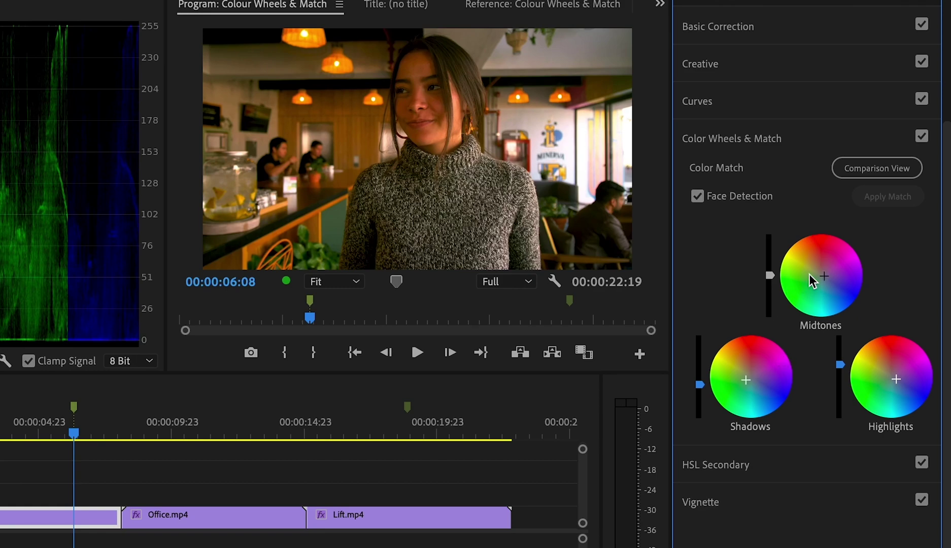
{"action": "left_click", "coordinate": [922, 136]}
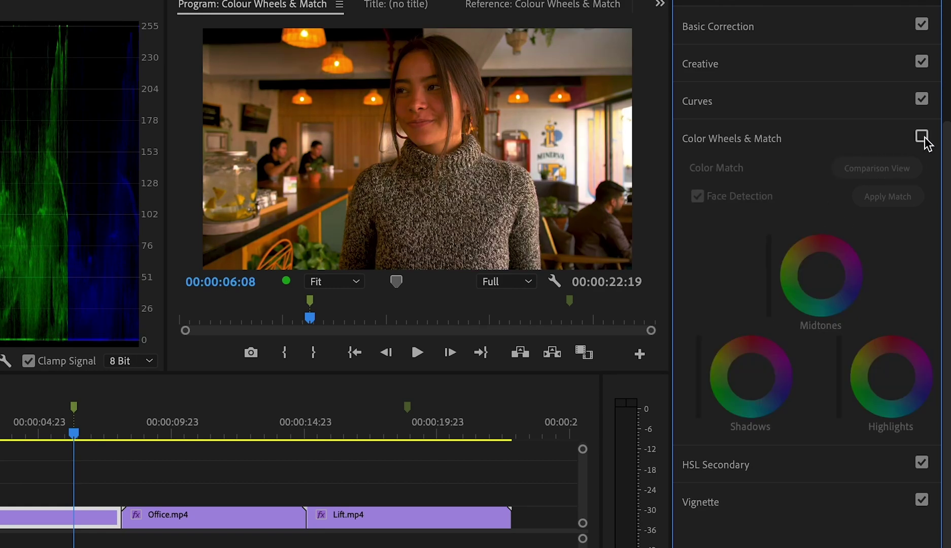
{"action": "left_click", "coordinate": [922, 136]}
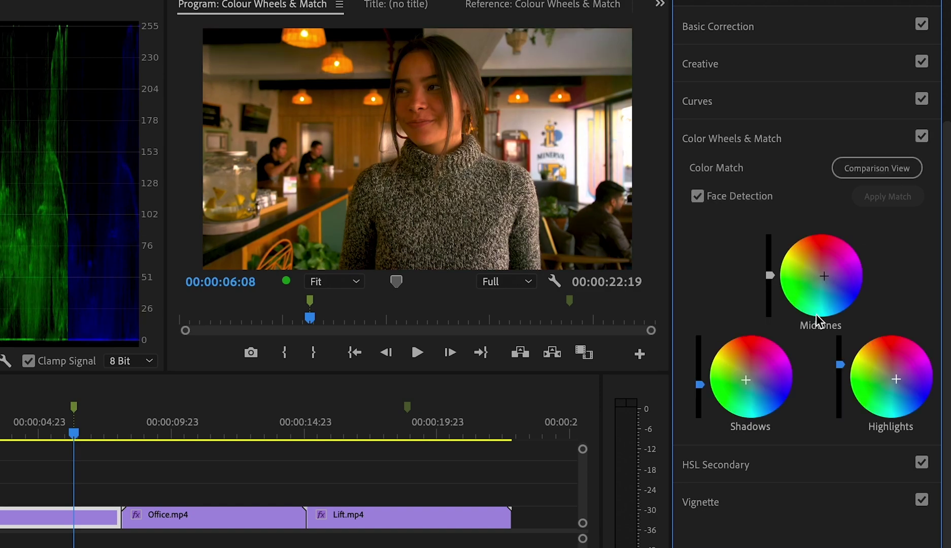
{"action": "left_click_drag", "start_coordinate": [824, 277], "coordinate": [825, 277]}
{"action": "left_click", "coordinate": [917, 142]}
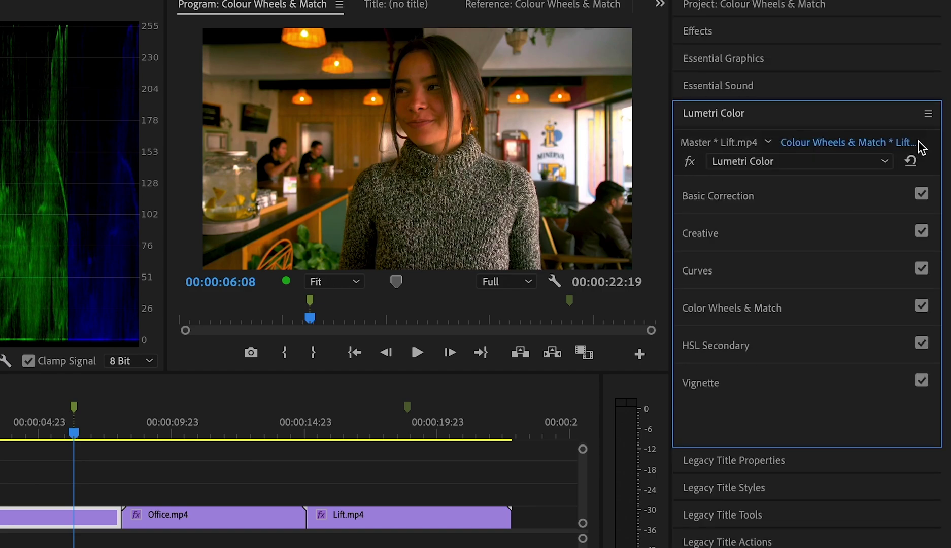
{"action": "left_click", "coordinate": [773, 314]}
{"action": "scroll", "coordinate": [828, 380], "scroll_direction": "down", "scroll_amount": 2}
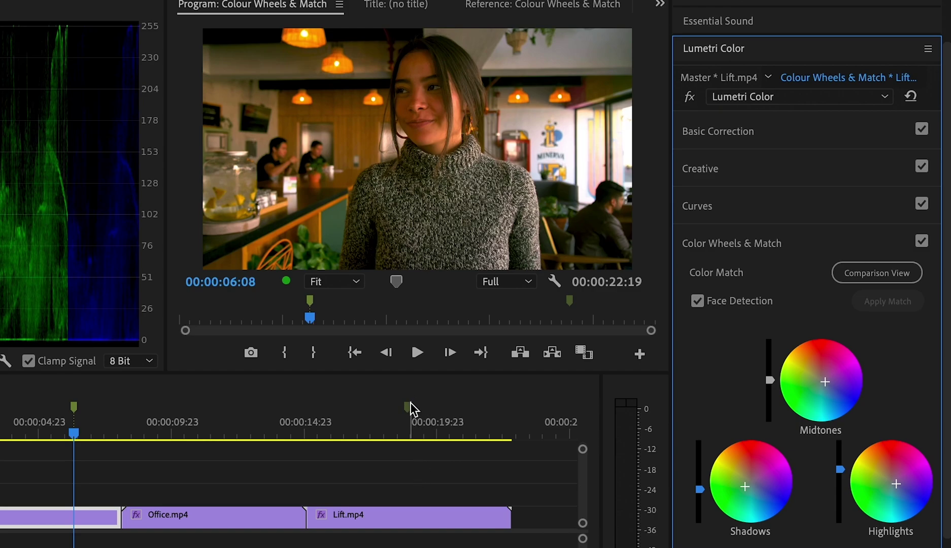
Select the later Lift.mp4 clip and compare it against a reference frame at 00:00:01:02.
{"action": "left_click", "coordinate": [408, 434]}
{"action": "left_click", "coordinate": [453, 512]}
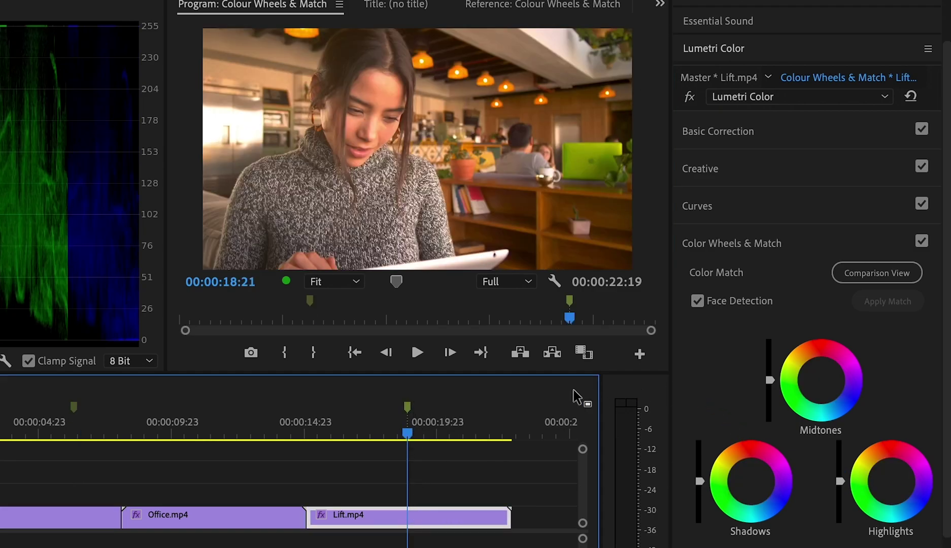
{"action": "left_click", "coordinate": [847, 272]}
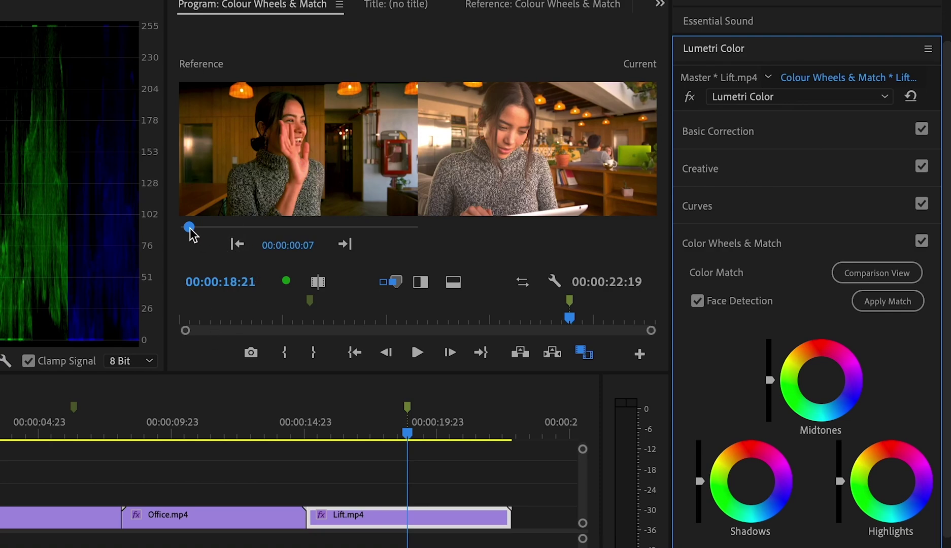
{"action": "left_click_drag", "start_coordinate": [187, 228], "coordinate": [185, 227]}
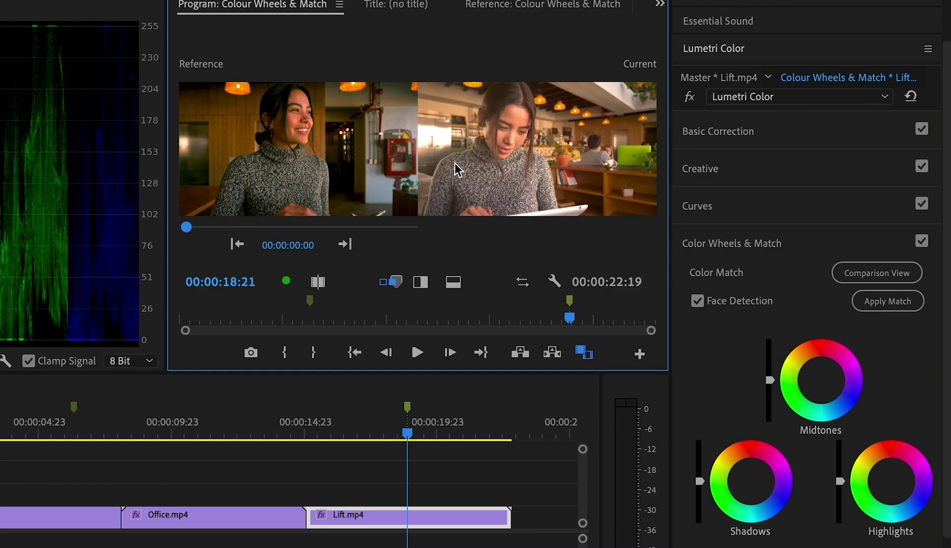
{"action": "mouse_move", "coordinate": [187, 228]}
{"action": "left_mouse_down"}
{"action": "mouse_move", "coordinate": [305, 228]}
{"action": "mouse_move", "coordinate": [196, 229]}
{"action": "left_mouse_up"}
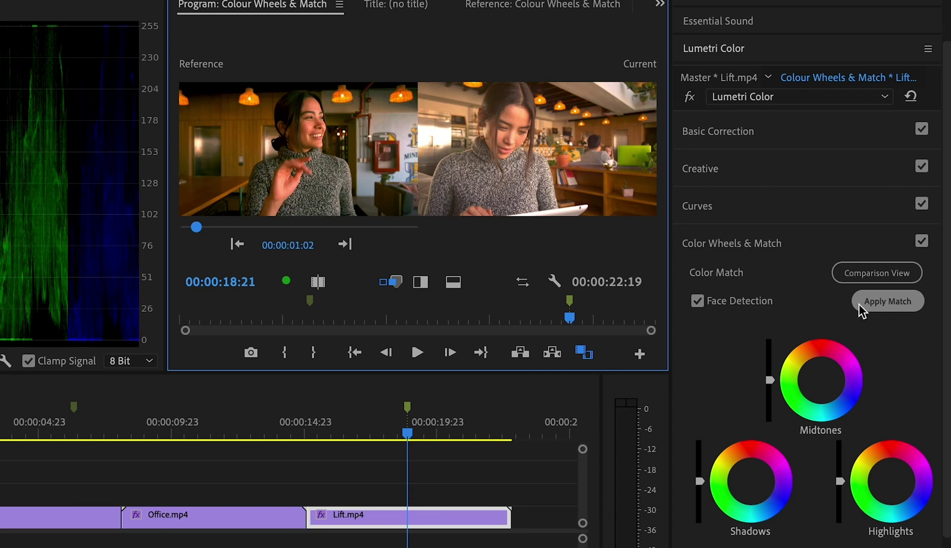
Apply Match to the later Lift clip, then toggle Color Wheels & Match off and on twice to compare.
{"action": "left_click", "coordinate": [900, 305]}
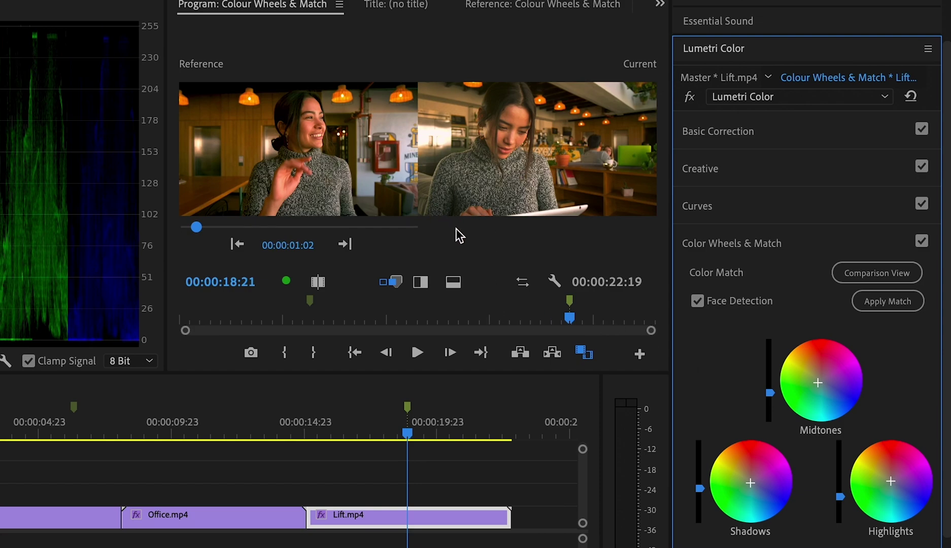
{"action": "left_click", "coordinate": [922, 242]}
{"action": "left_click", "coordinate": [921, 242]}
{"action": "left_click", "coordinate": [922, 243]}
{"action": "left_click", "coordinate": [921, 242]}
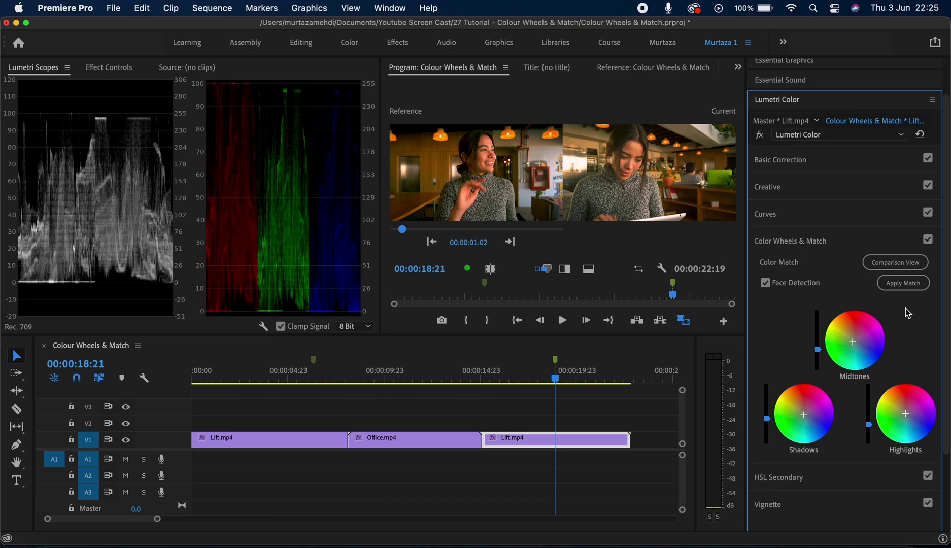
{"action": "left_click", "coordinate": [795, 478]}
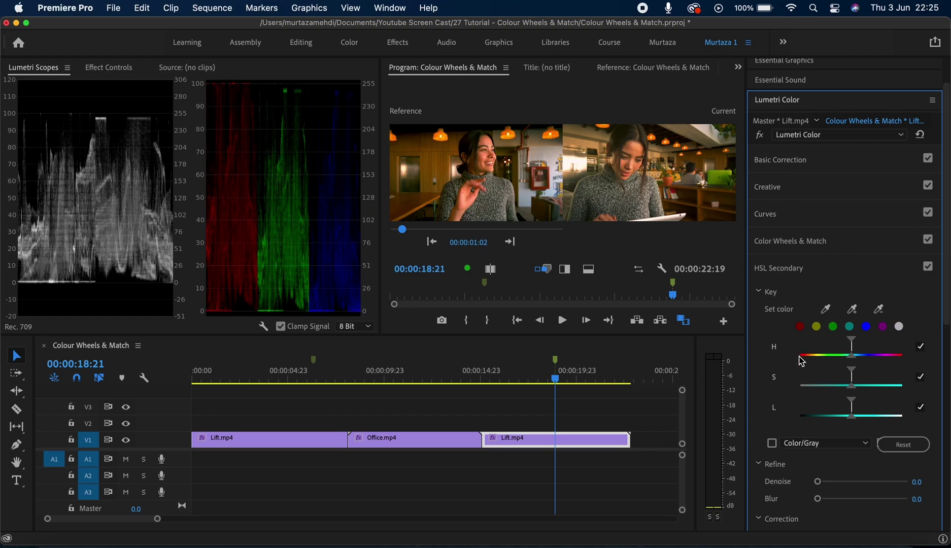
{"action": "left_click", "coordinate": [829, 250]}
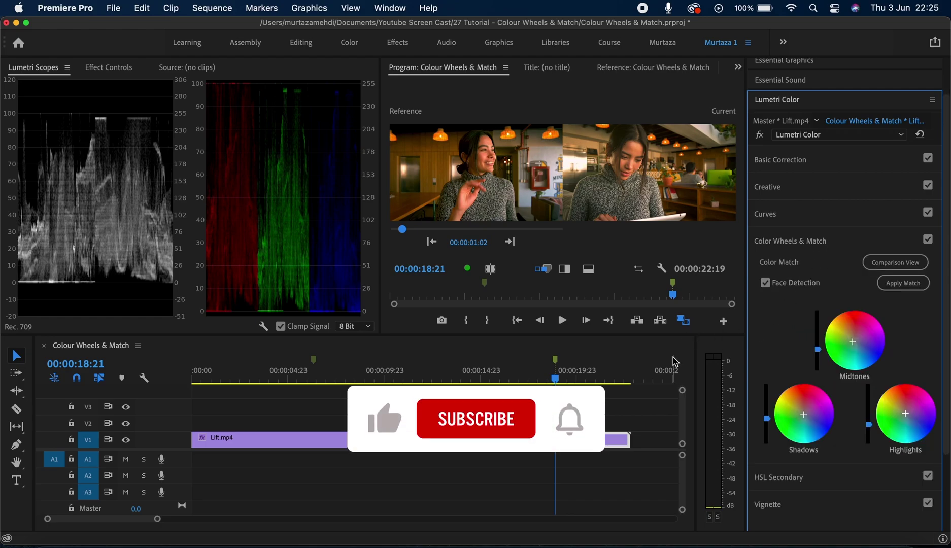